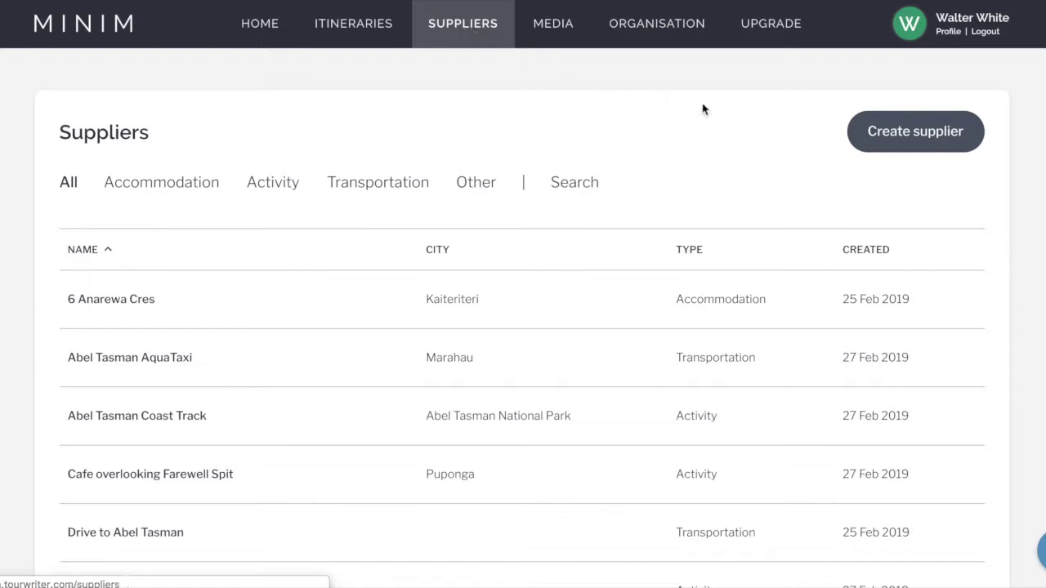
# Step: Start a new supplier and search online for the Eiffel Tower listing, typing 'Eifel Tour'
pyautogui.click(888, 145)
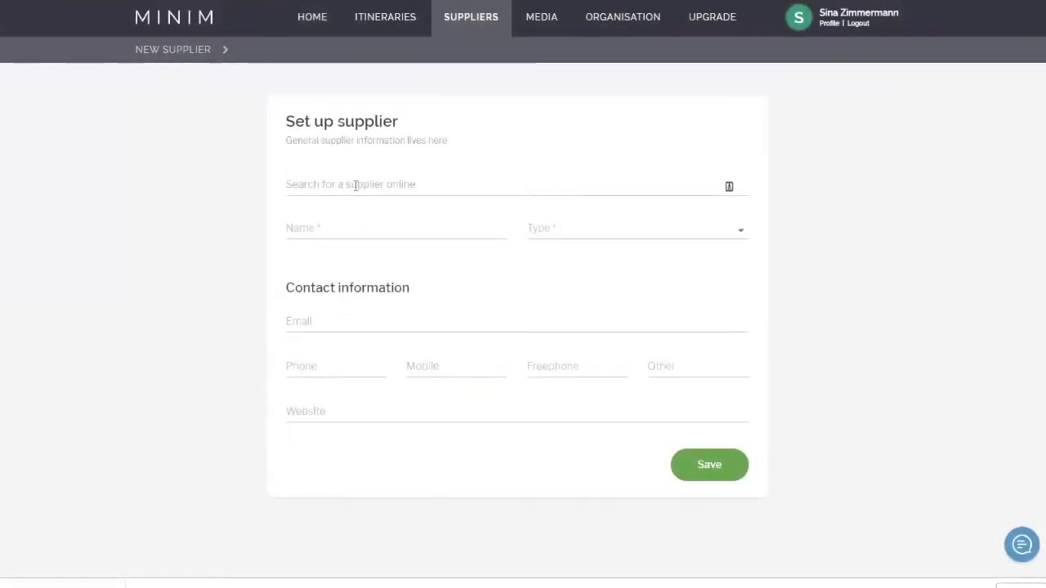
pyautogui.click(356, 186)
pyautogui.write('Eifel To')
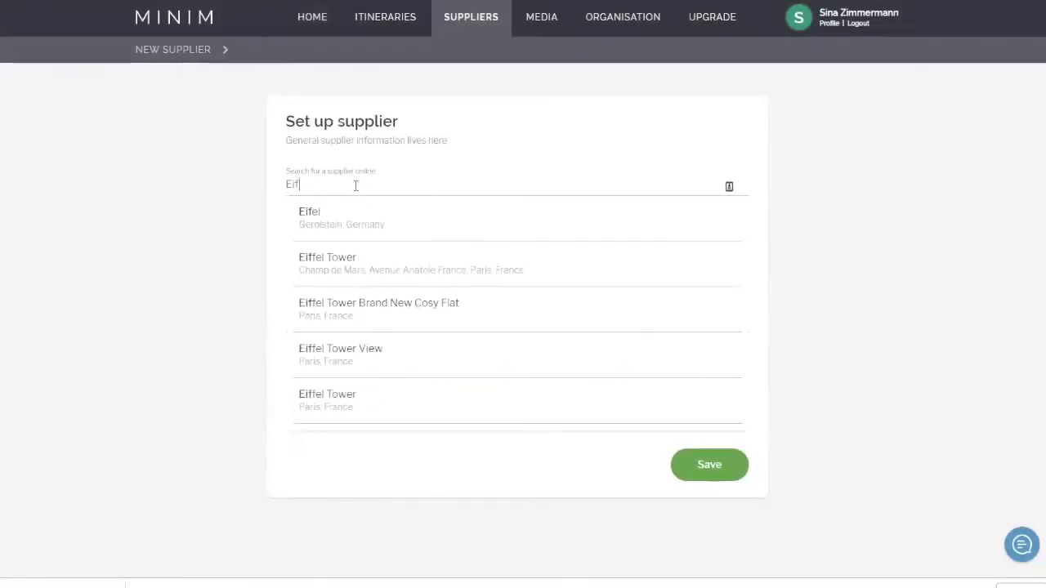
pyautogui.write('ur')
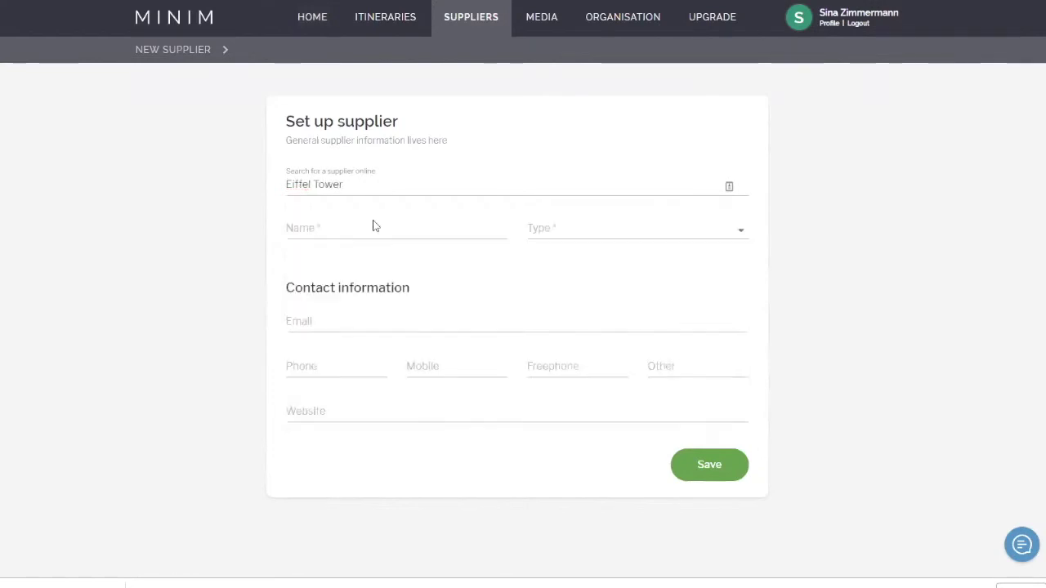
# Step: Enter the supplier's contact e-mail and name the supplier Hotel du Centre
pyautogui.click(331, 322)
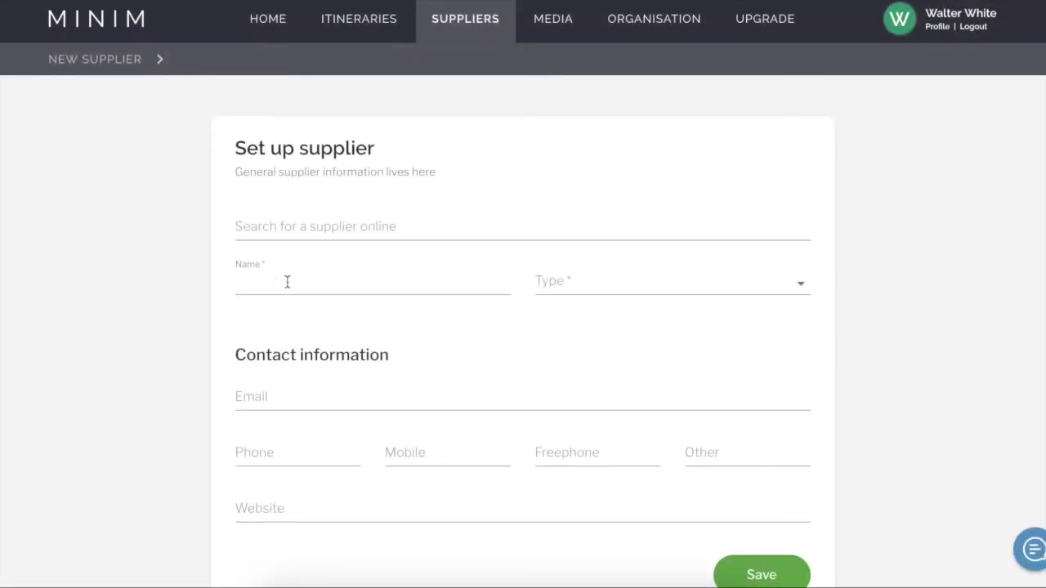
pyautogui.write('Hotel du Centre')
# Step: Make it an Accommodation supplier rated 4.5 stars, with check-in 10:00 and check-out 14:00
pyautogui.click(586, 294)
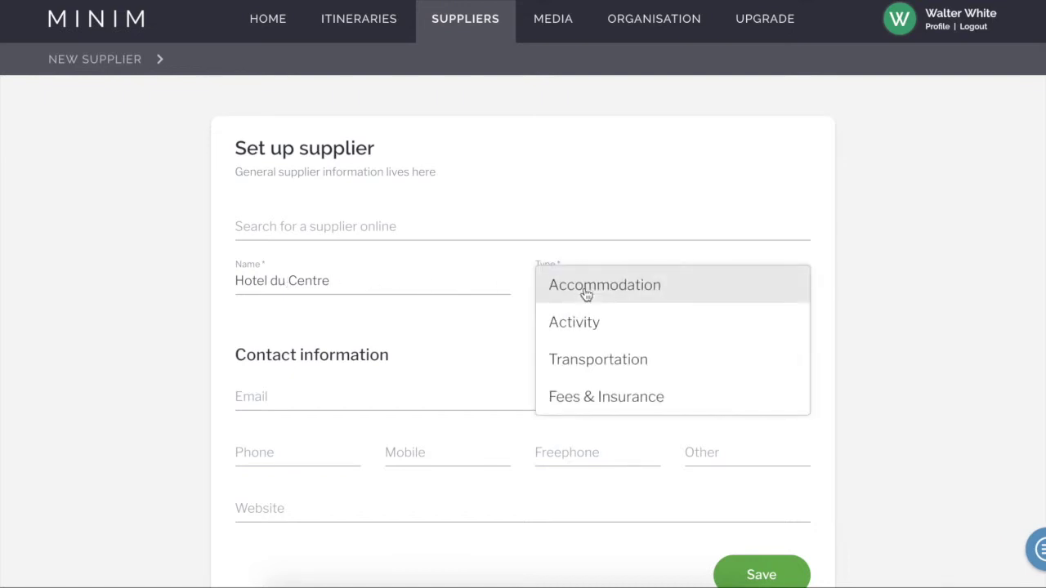
pyautogui.click(586, 294)
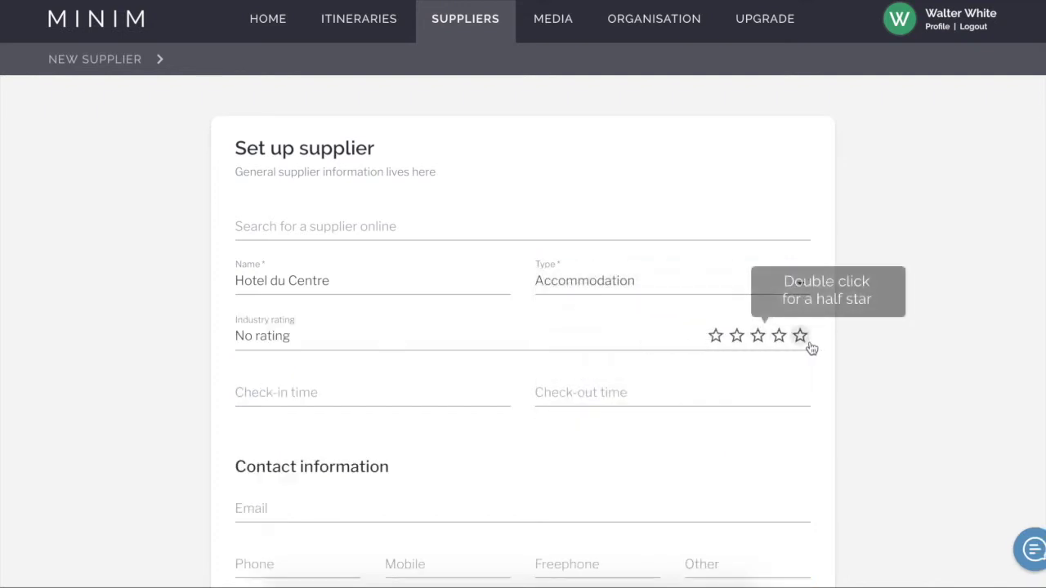
pyautogui.click(800, 340)
pyautogui.doubleClick(799, 338)
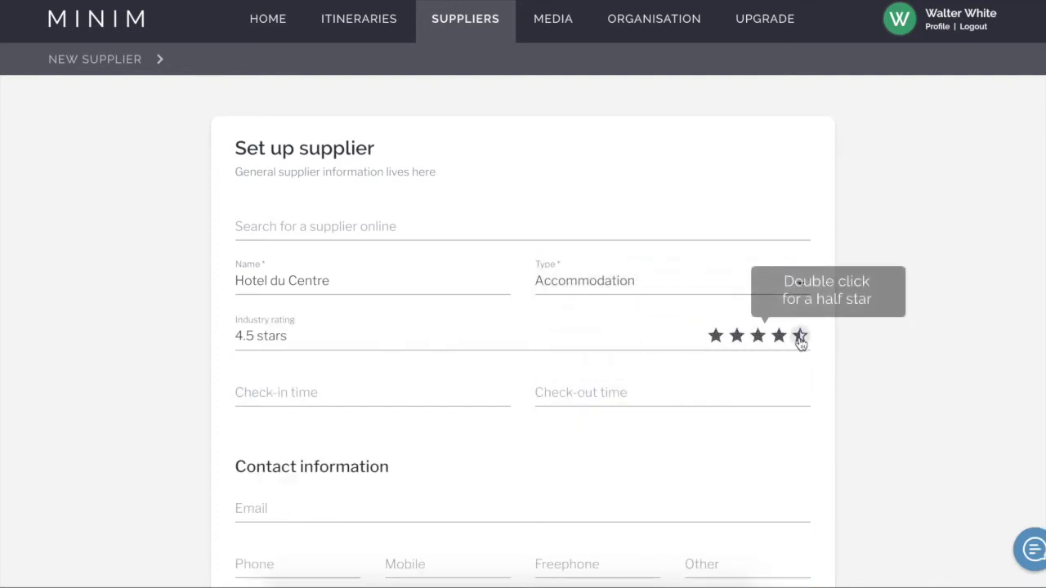
pyautogui.click(331, 391)
pyautogui.write('10:00')
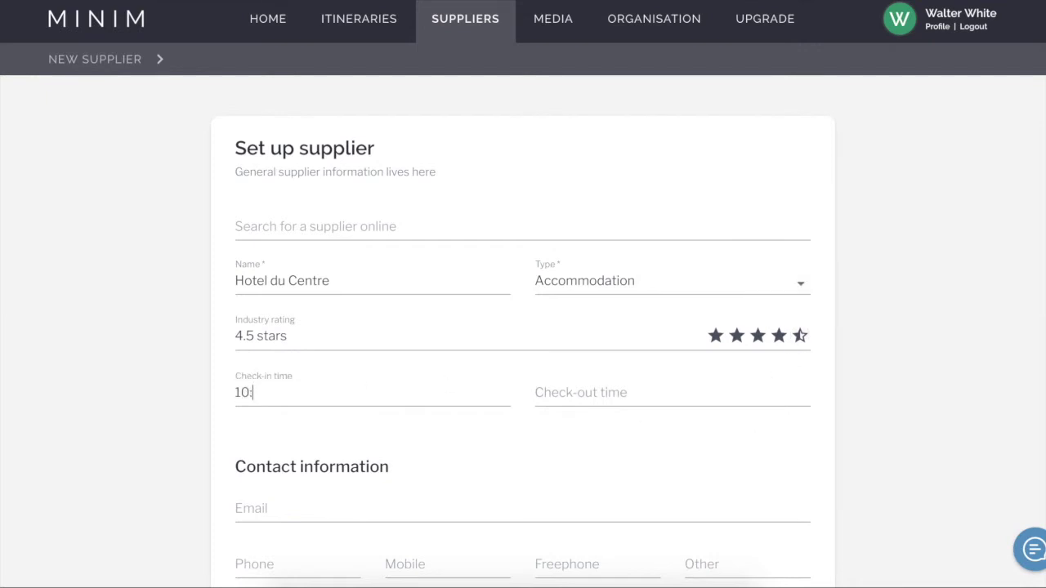
pyautogui.click(564, 398)
pyautogui.write('14:00')
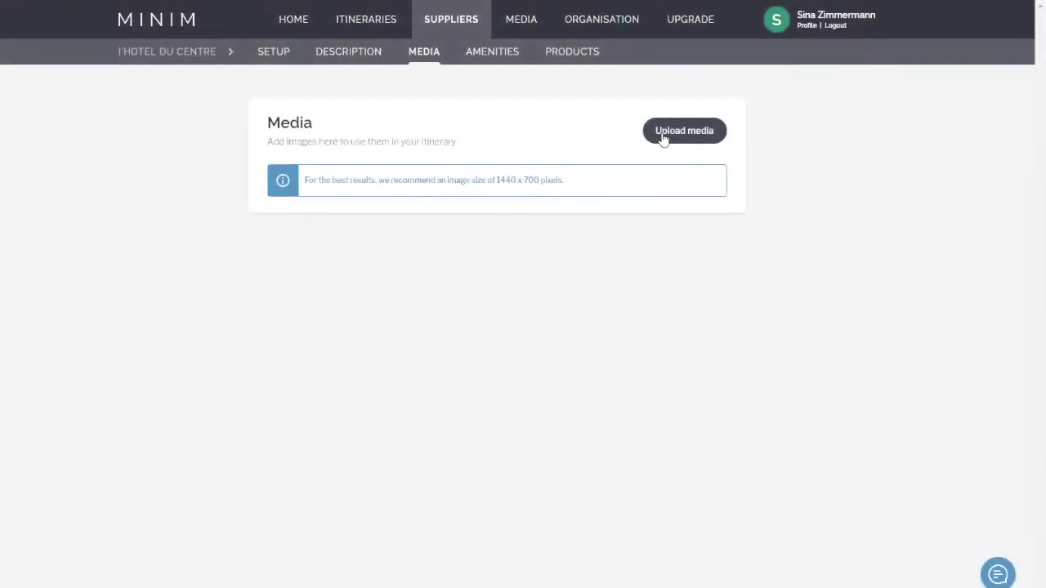
# Step: Upload the Hotel Lobby photo from the computer into the hotel's media
pyautogui.click(664, 133)
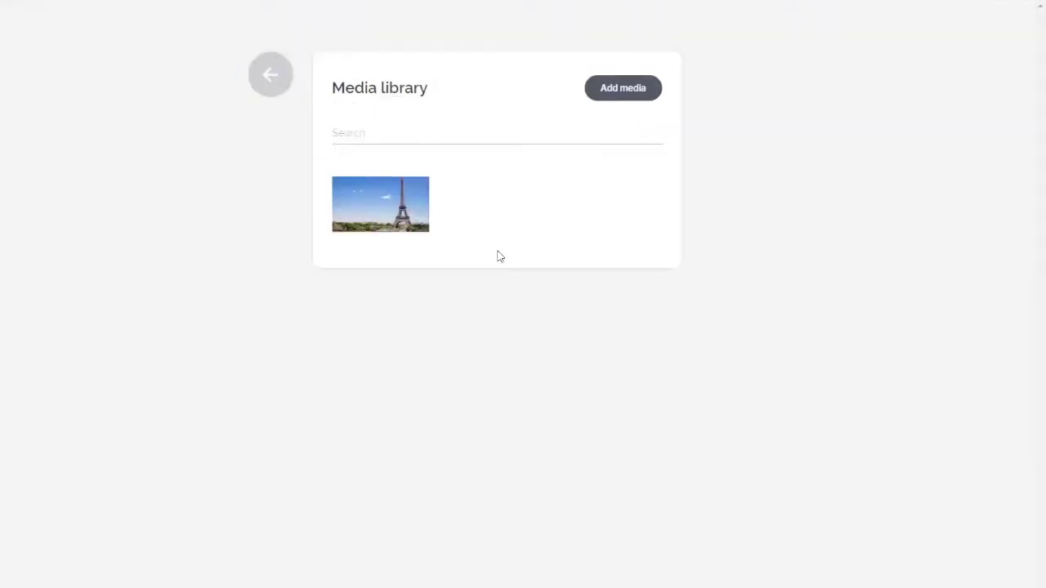
pyautogui.click(634, 107)
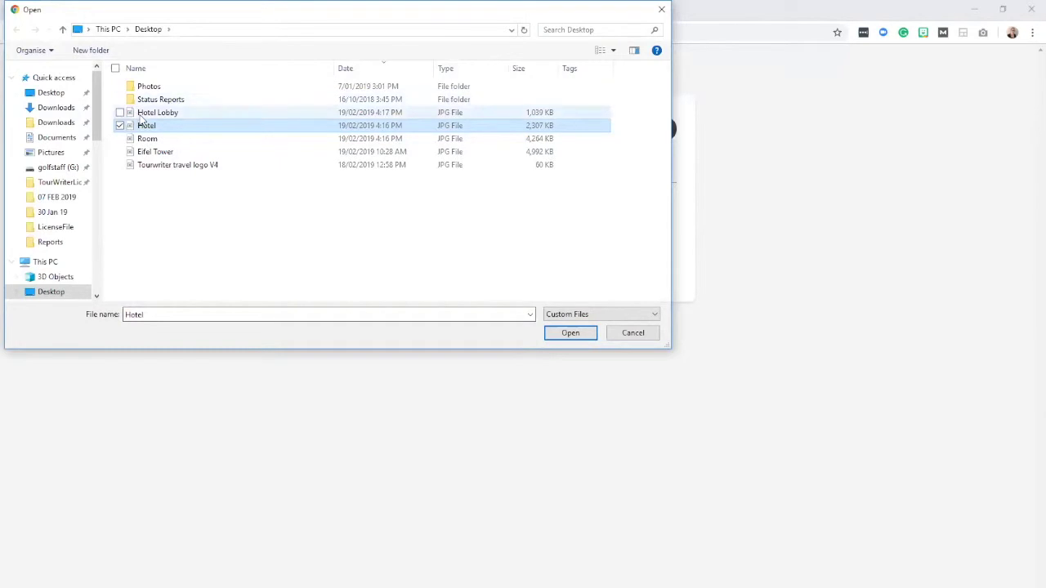
pyautogui.press('Up')
pyautogui.click(572, 336)
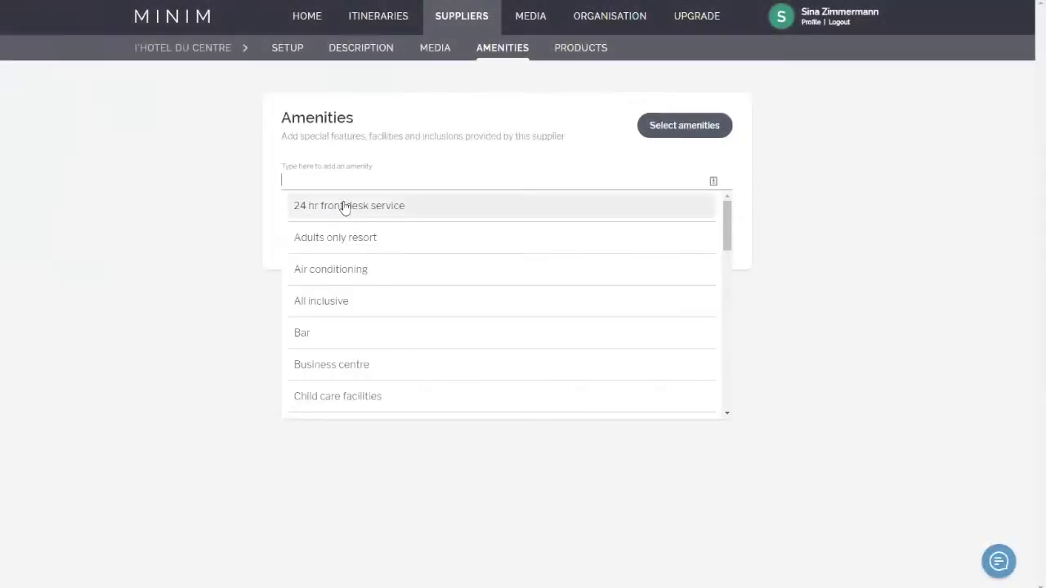
# Step: Pick 24 hr front desk service, then search and add Free Wifi, Swimming pool and Gym/fitness centre
pyautogui.click(344, 205)
pyautogui.write('wifi')
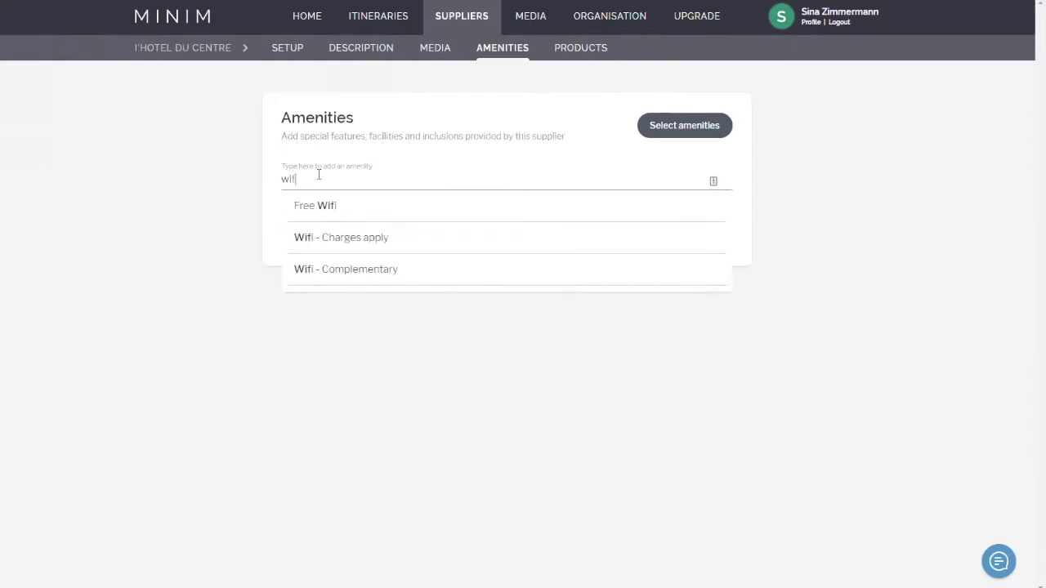
pyautogui.click(323, 214)
pyautogui.write('sw')
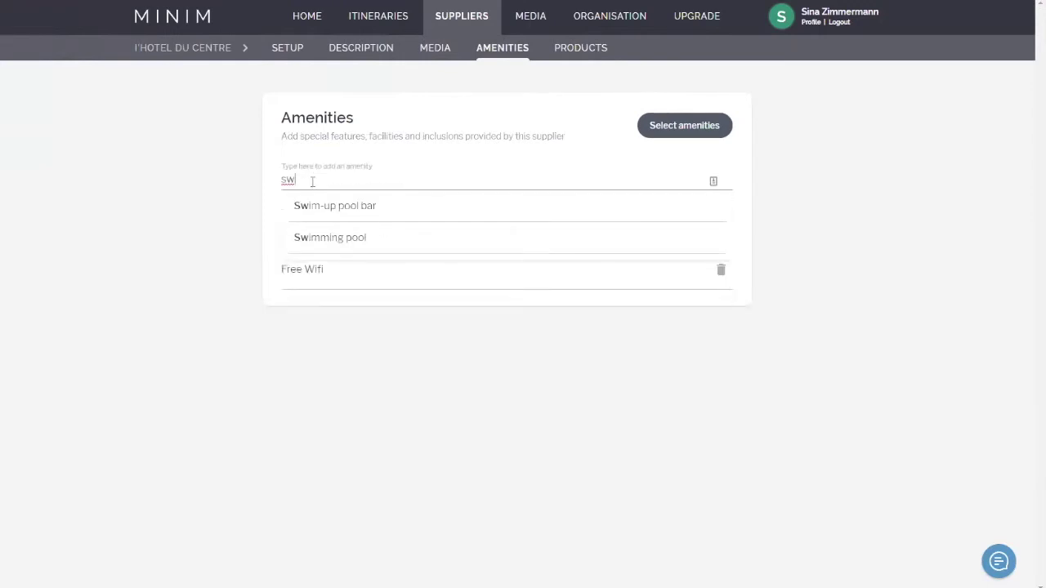
pyautogui.click(330, 237)
pyautogui.click(290, 180)
pyautogui.write('gym')
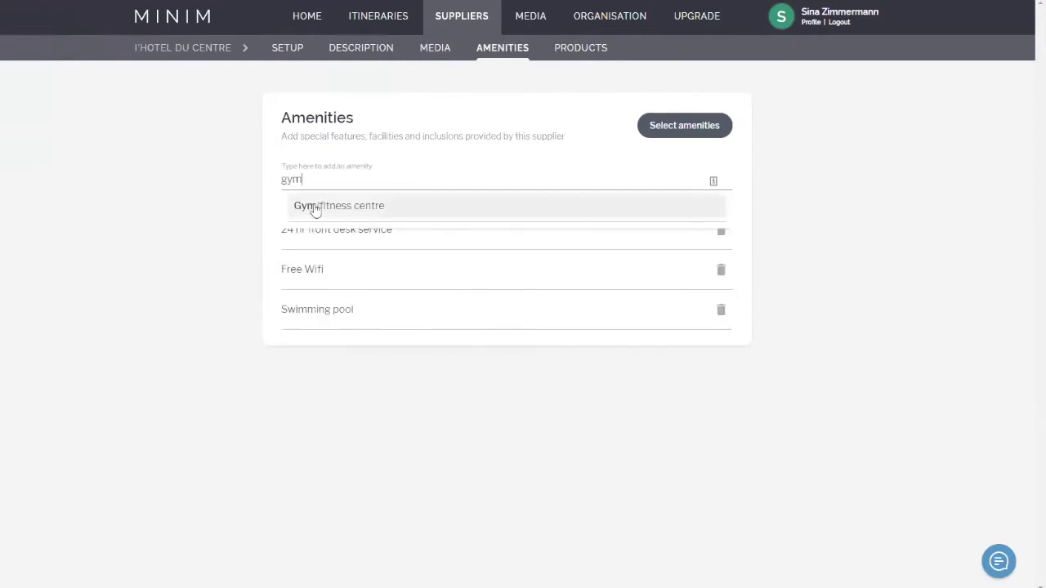
pyautogui.click(313, 206)
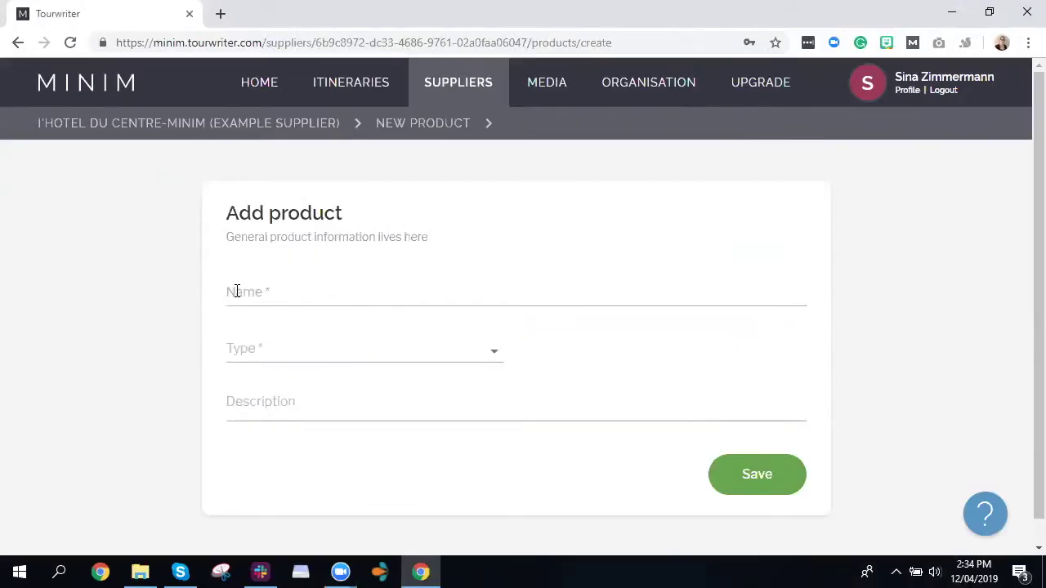
# Step: Enter product Nice Room, type Accommodation, code DBL, description 'This is a very nice room with views of the Eiffel Tower'
pyautogui.click(235, 291)
pyautogui.write('No')
pyautogui.write('e Room')
pyautogui.click(488, 352)
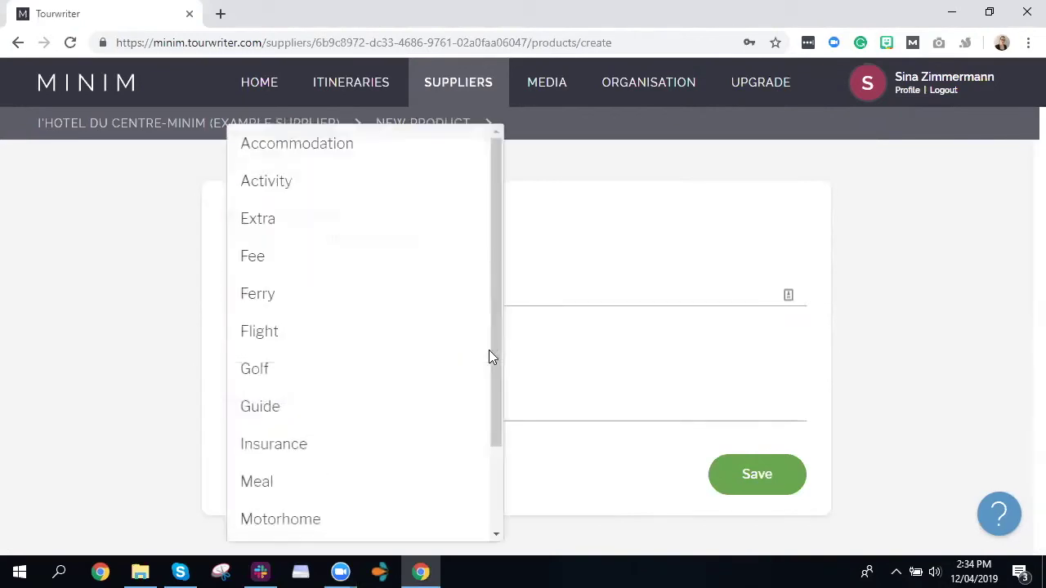
pyautogui.click(305, 154)
pyautogui.click(545, 352)
pyautogui.write('DBL')
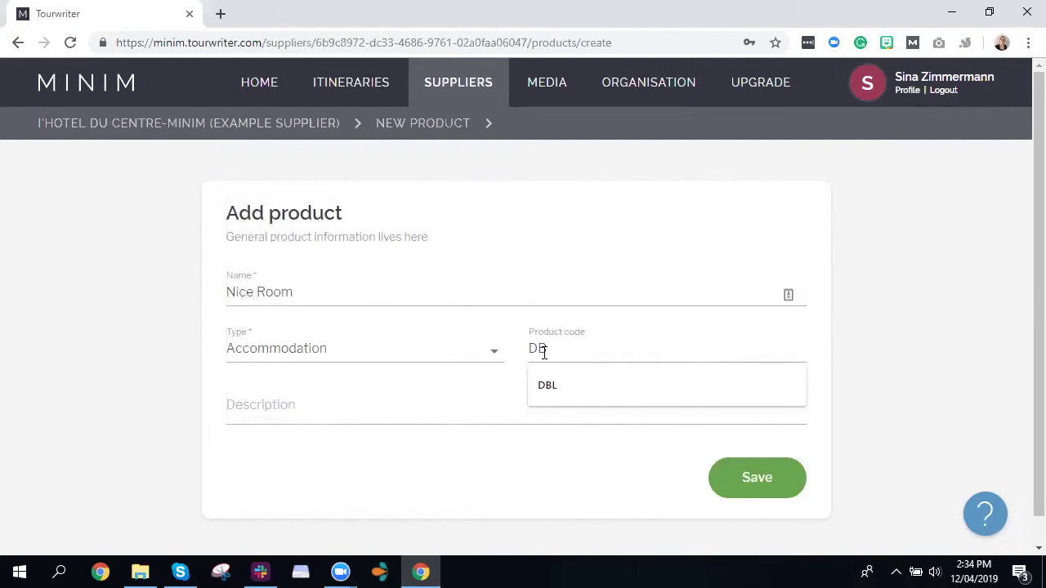
pyautogui.click(302, 408)
pyautogui.write('This is a very nice room with')
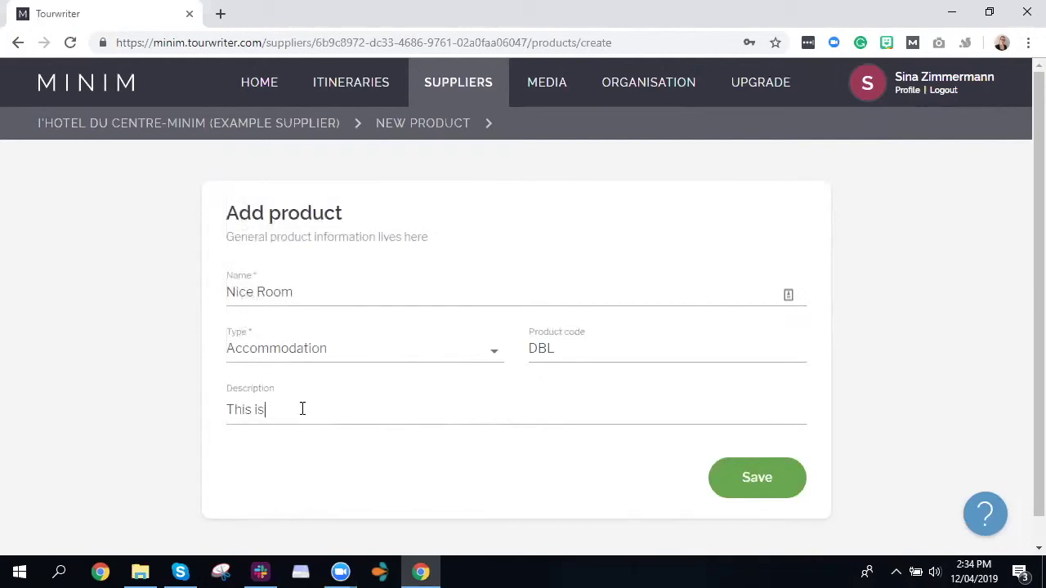
pyautogui.write(' views of the Ei')
pyautogui.write('ffel Tower')
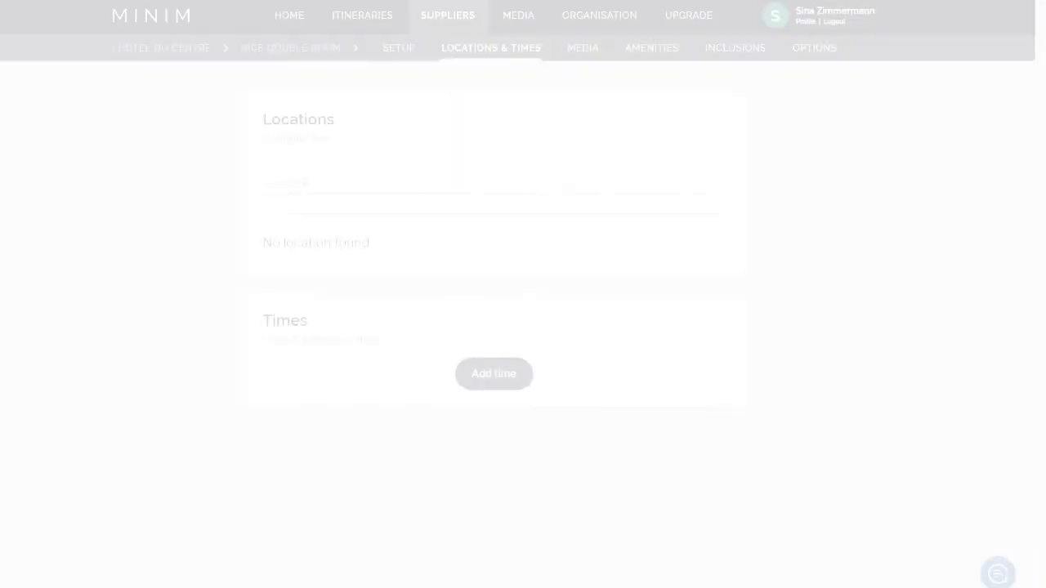
# Step: Set the location to Av. des Champs-Élysées and save 10:00 check-in and check-out times
pyautogui.write('Av. des Champs-Élysées')
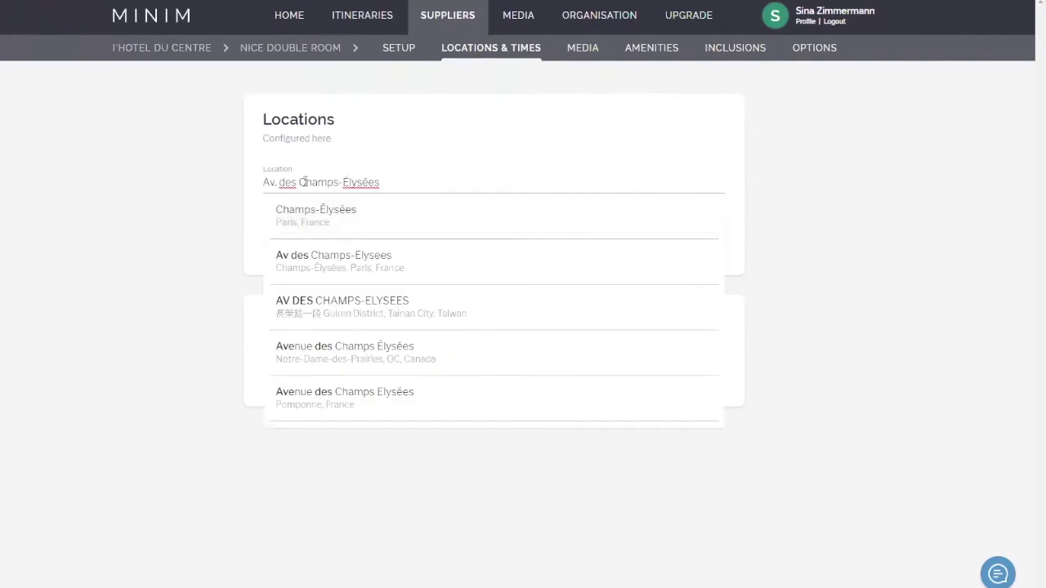
pyautogui.click(305, 272)
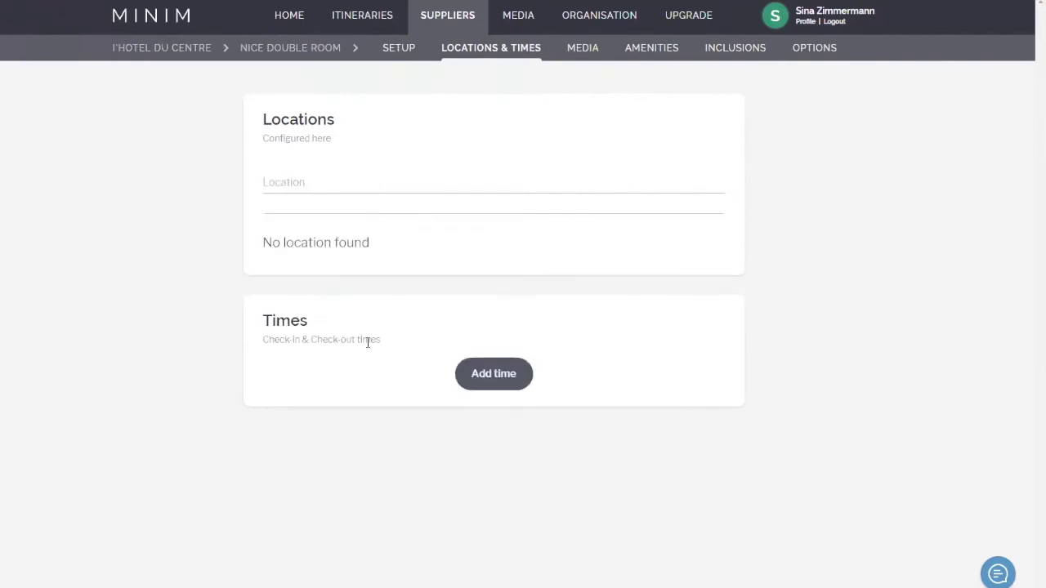
pyautogui.click(467, 374)
pyautogui.click(356, 116)
pyautogui.write('1')
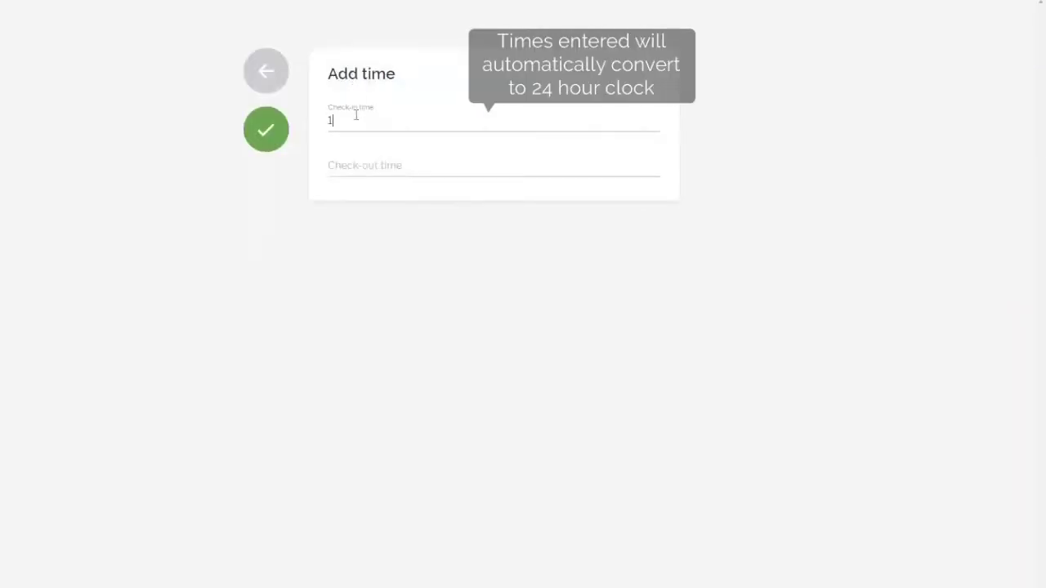
pyautogui.write('0:00')
pyautogui.click(362, 165)
pyautogui.write('10:00')
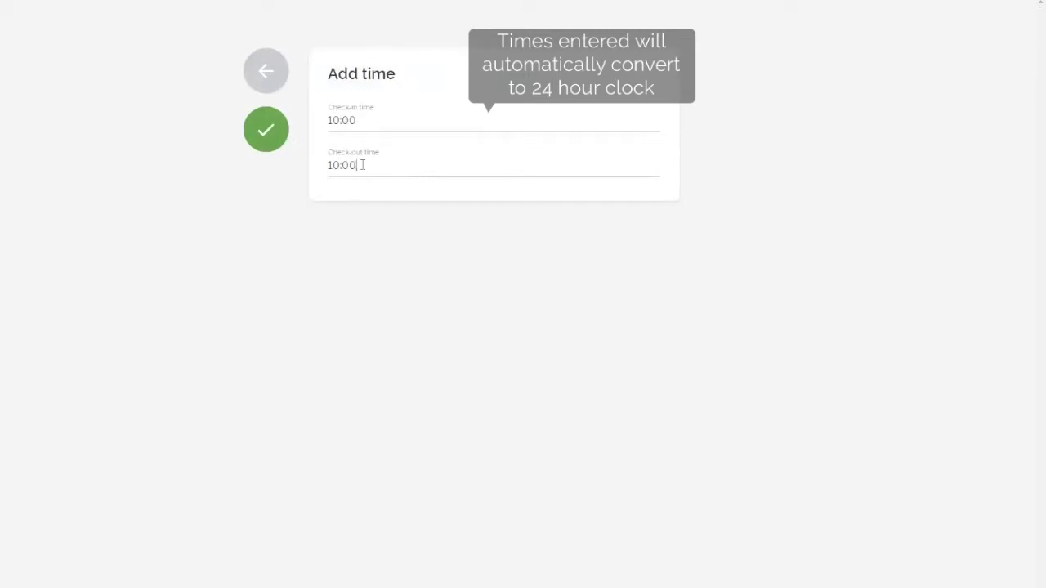
pyautogui.click(282, 131)
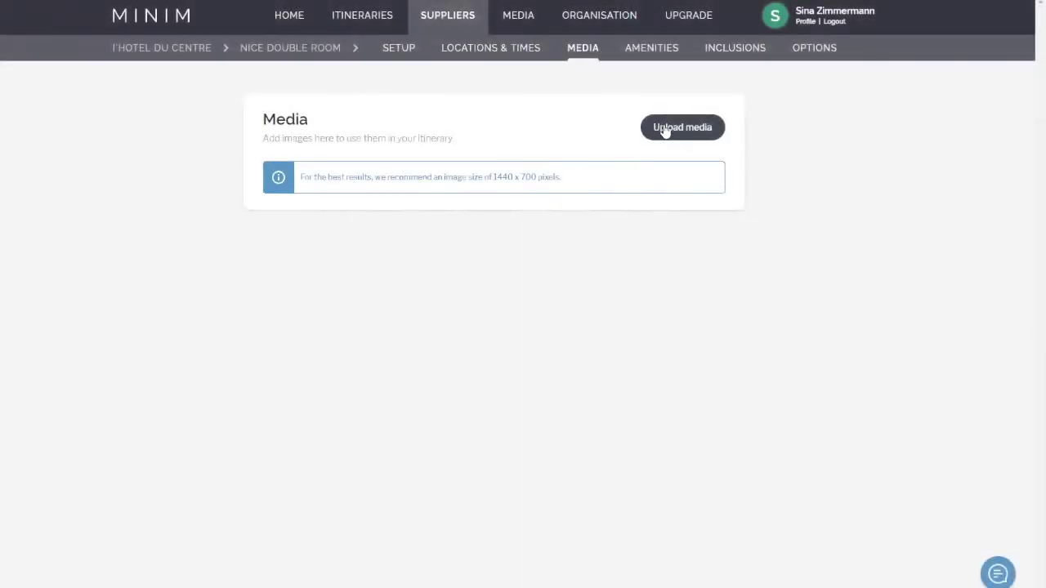
# Step: Upload the Rome image from the computer into the room's media
pyautogui.click(665, 132)
pyautogui.click(594, 94)
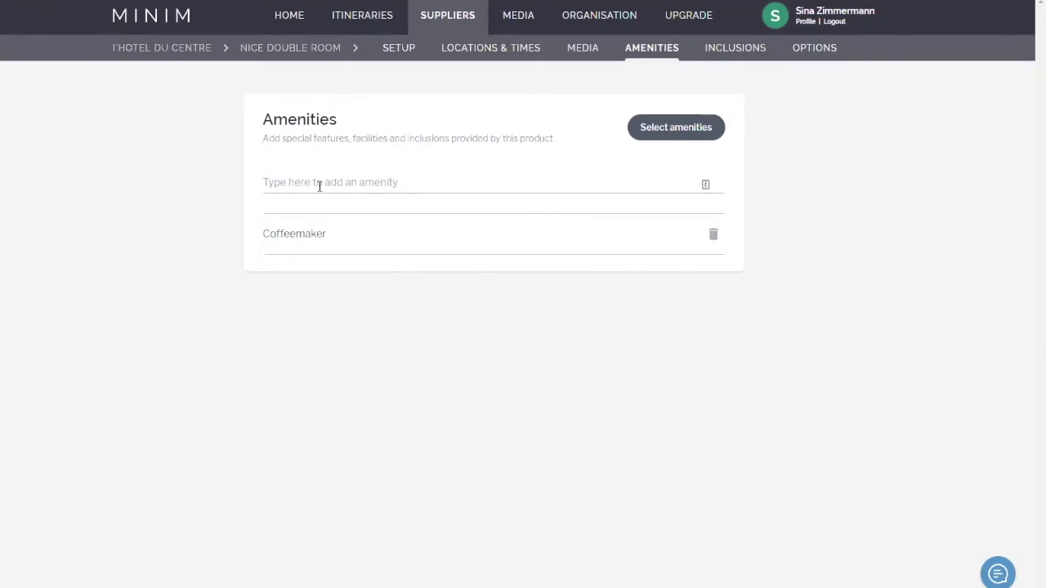
# Step: Search and add Air conditioning, Daily housekeeping and Mini Bar as room amenities
pyautogui.click(319, 185)
pyautogui.write('air')
pyautogui.press('Return')
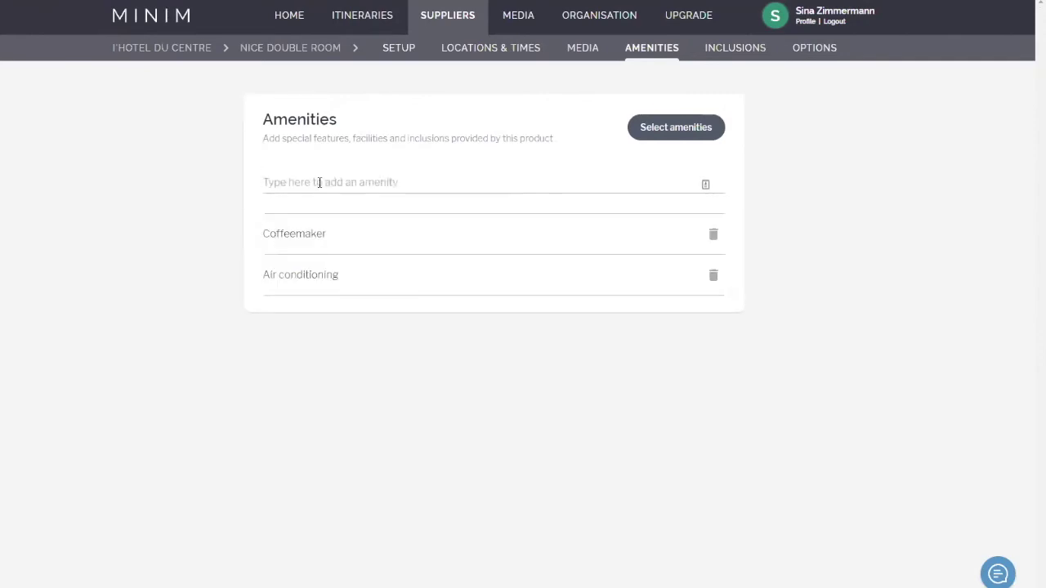
pyautogui.write('d')
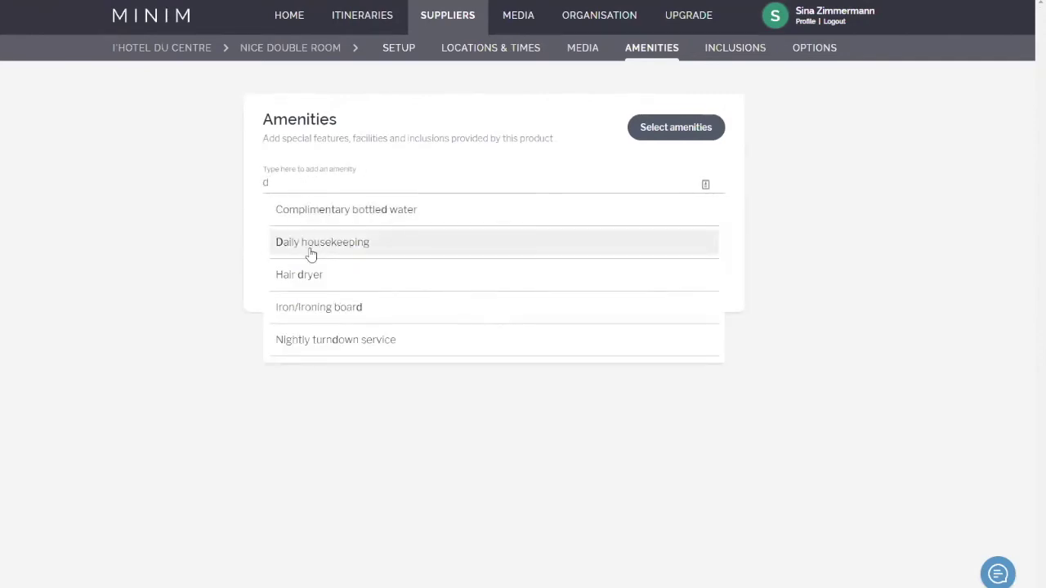
pyautogui.click(310, 245)
pyautogui.write('mini')
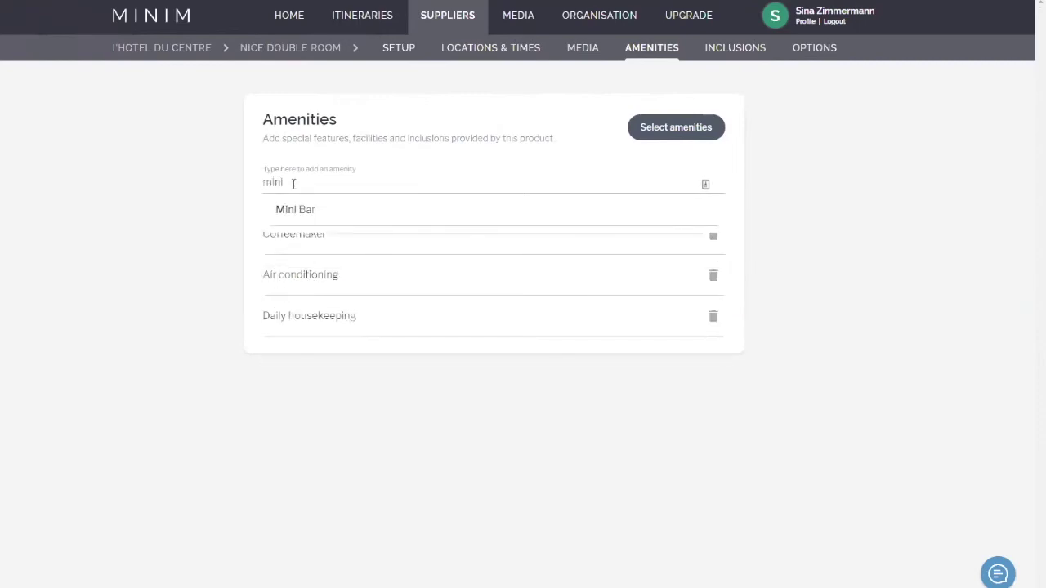
pyautogui.click(290, 207)
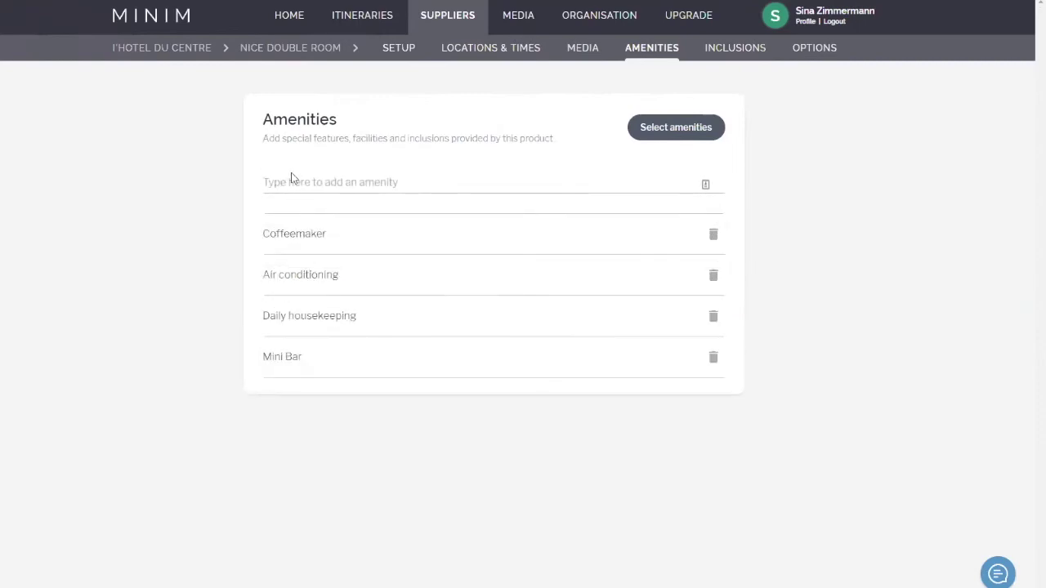
pyautogui.click(288, 180)
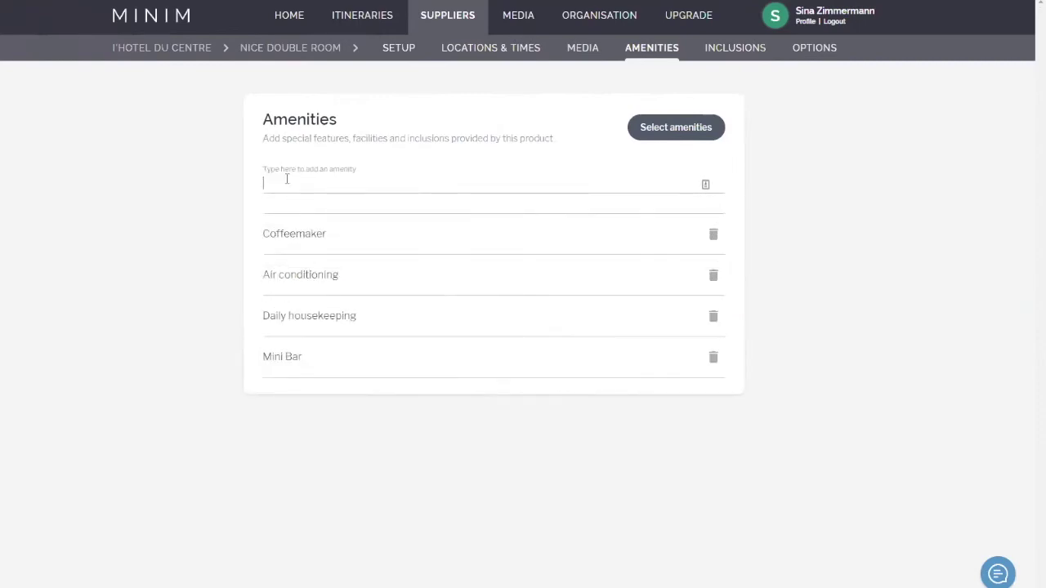
# Step: Tick Safe in the full amenities checklist
pyautogui.click(678, 131)
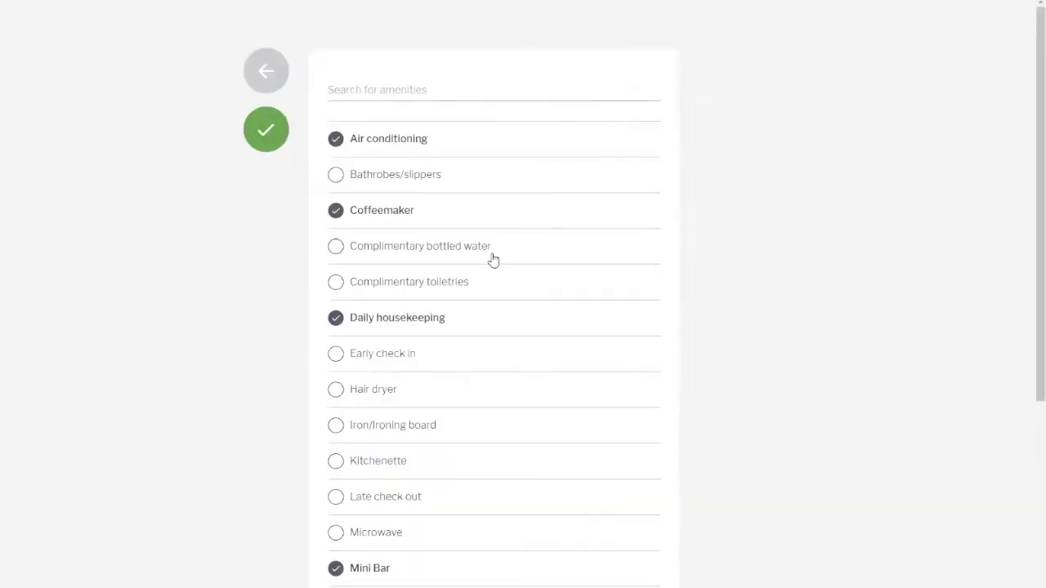
pyautogui.scroll(-5, 365, 150)
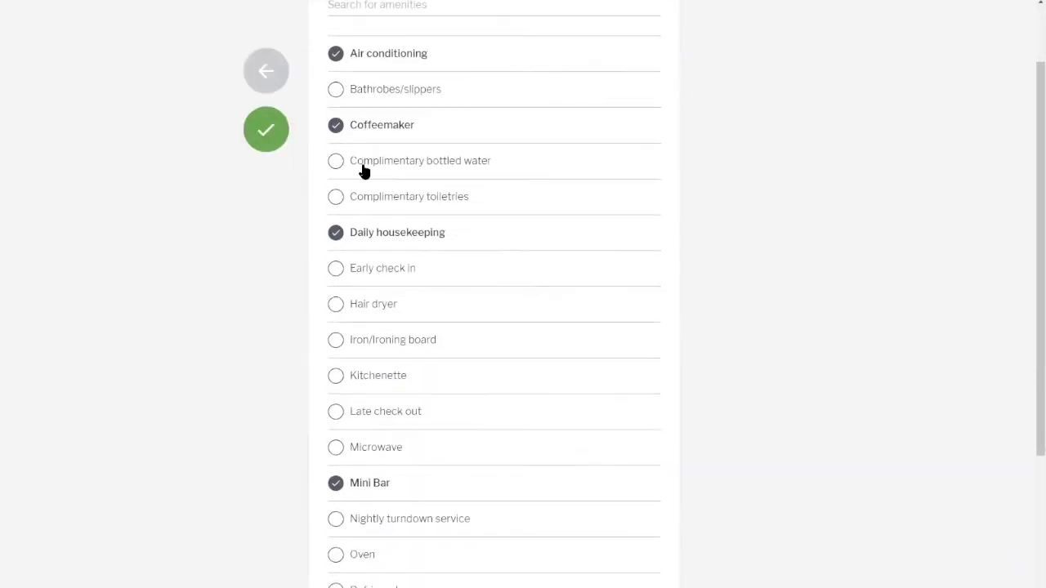
pyautogui.scroll(-1, 378, 406)
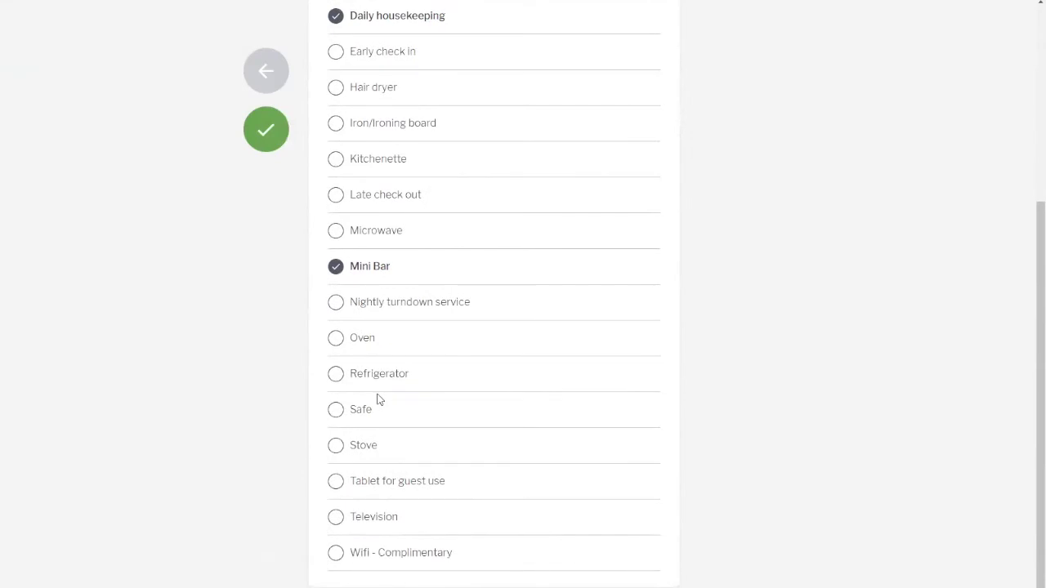
pyautogui.click(330, 412)
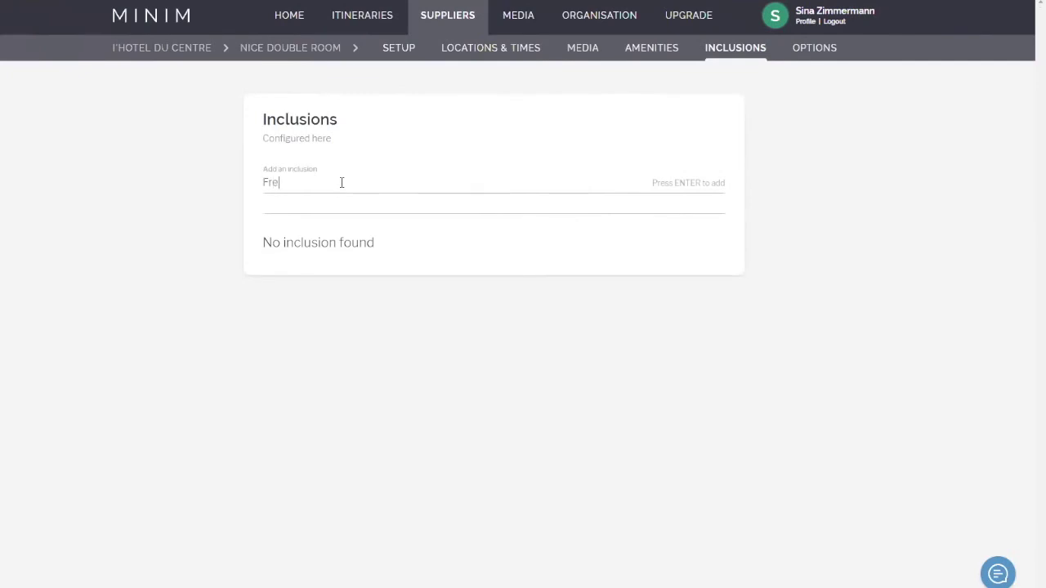
# Step: Add the inclusion 'Free bottle of champagne upon arrival'
pyautogui.write('tle of champagne')
pyautogui.write(' upon arrival')
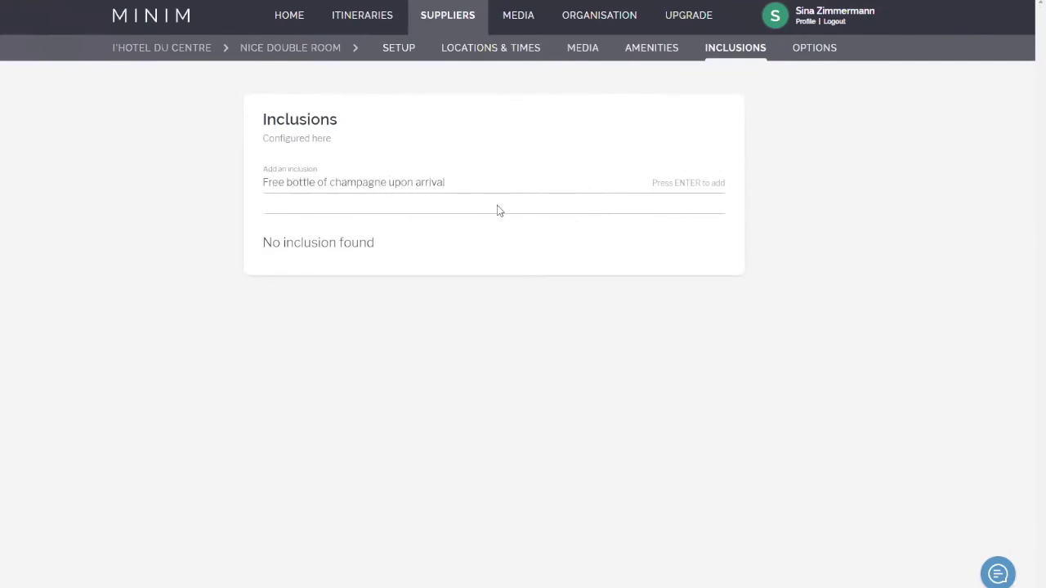
pyautogui.press('Return')
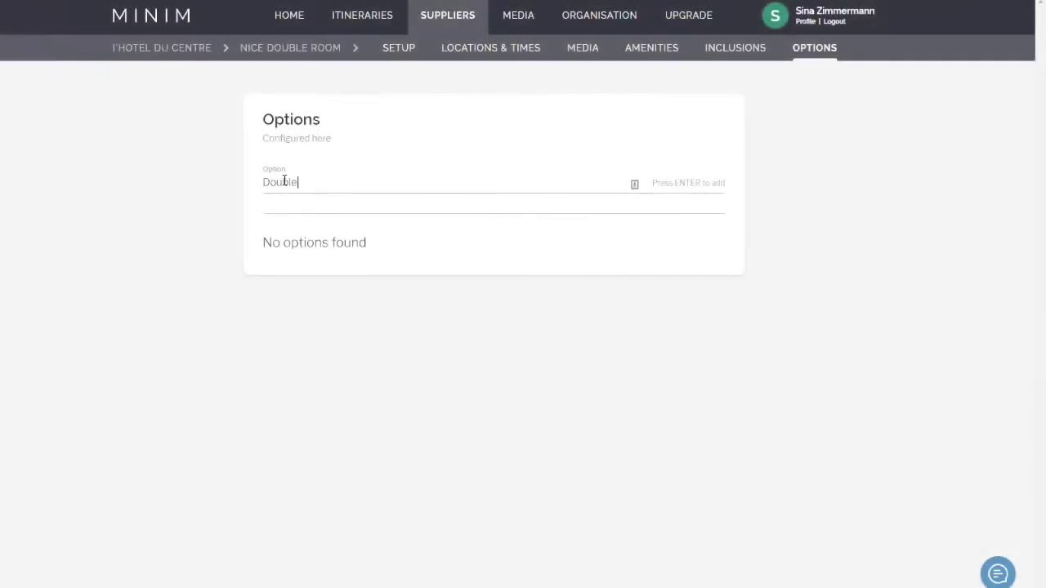
# Step: Enter Double Room, Single Room and Twin Room one after another as room options
pyautogui.press('Return')
pyautogui.write('Single Room')
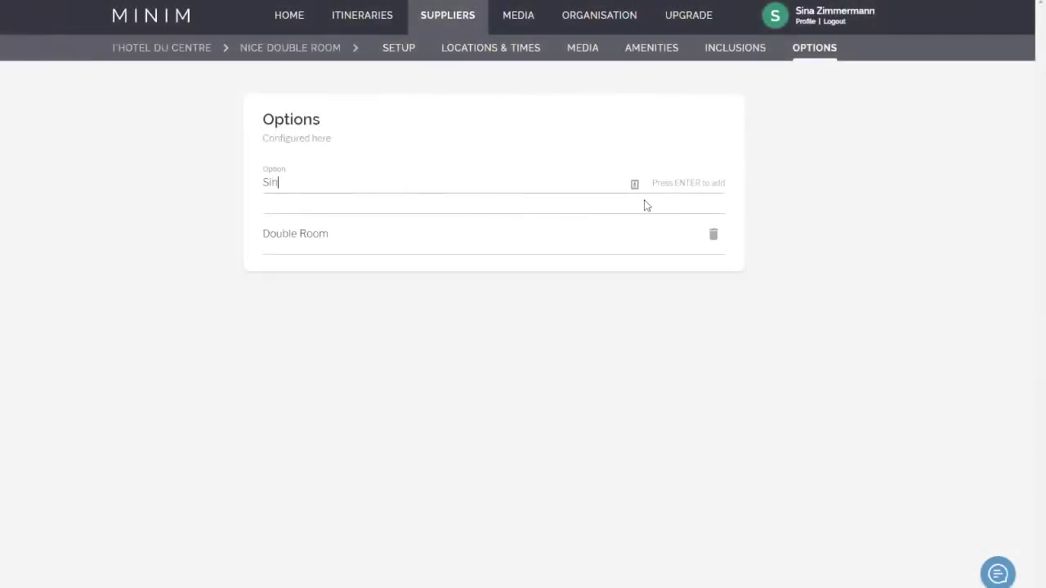
pyautogui.press('Return')
pyautogui.write('Twin Room')
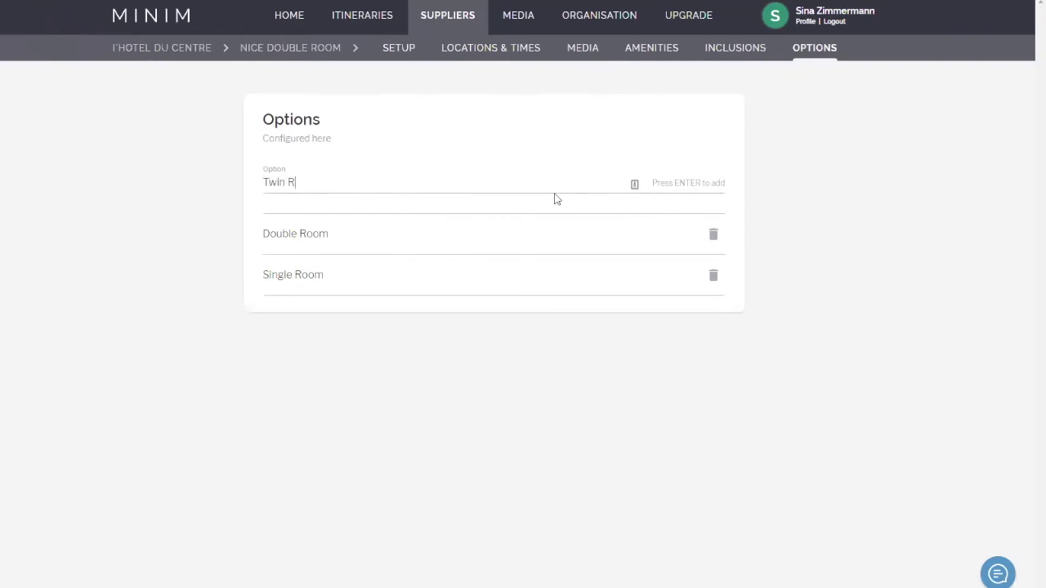
pyautogui.press('Return')
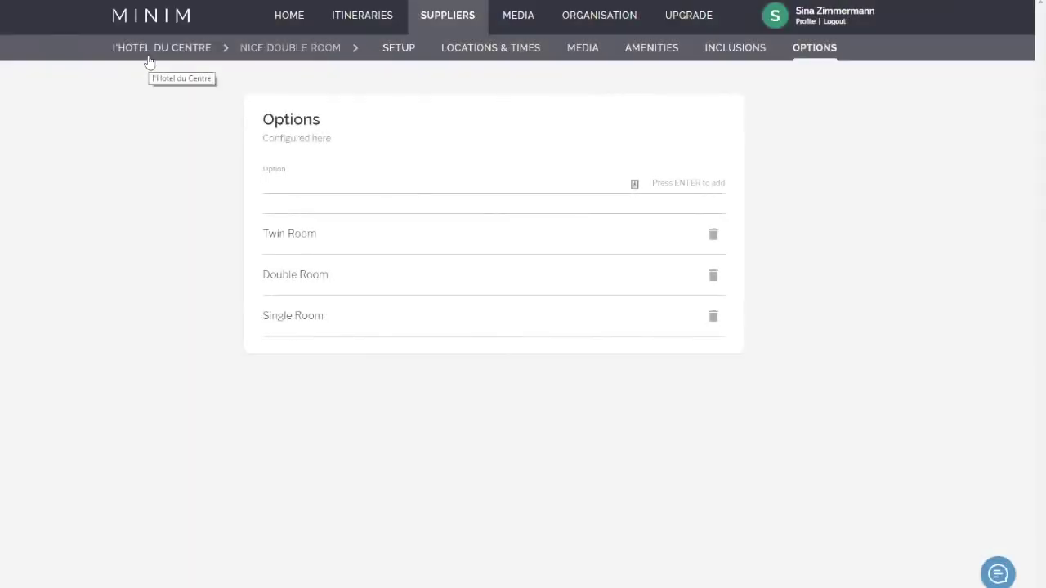
# Step: Go back to l'Hotel du Centre's Products page to see Nice Double Room listed
pyautogui.click(148, 62)
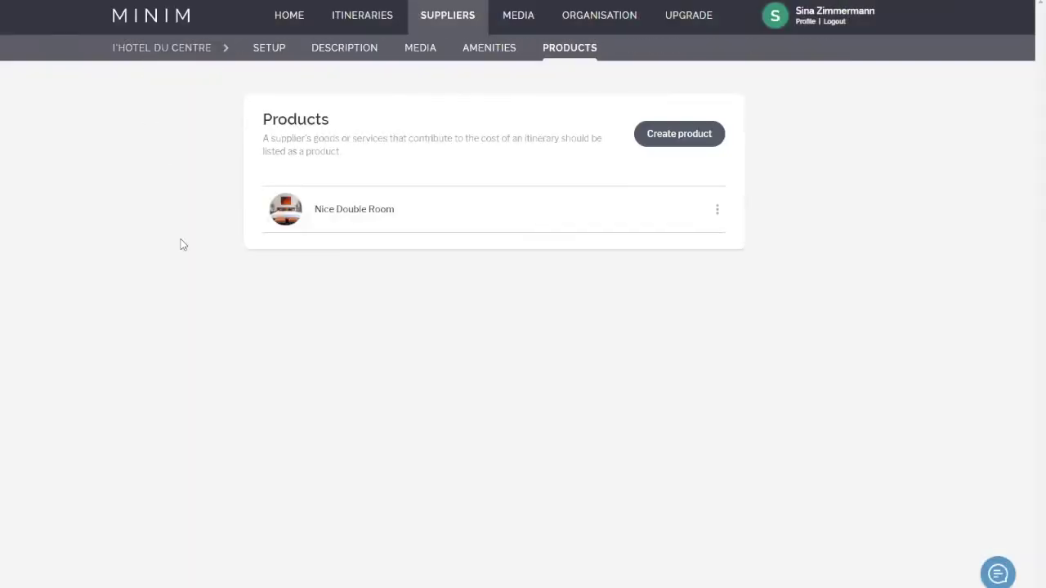